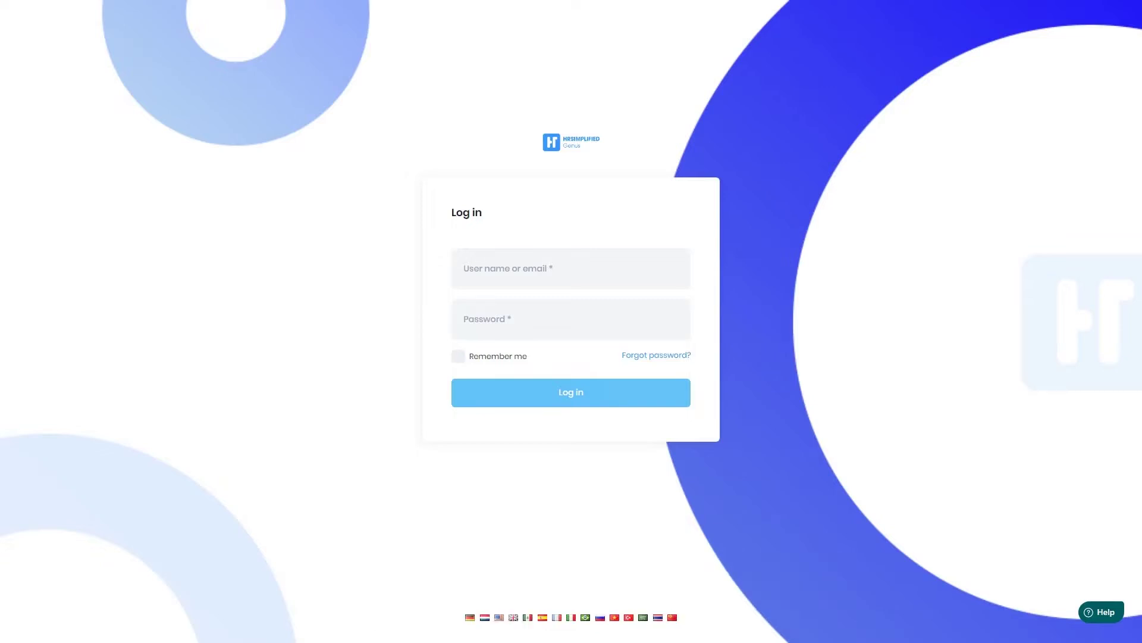
Sign in as the HR executive using the saved autofill login
{"action": "left_click", "coordinate": [626, 316]}
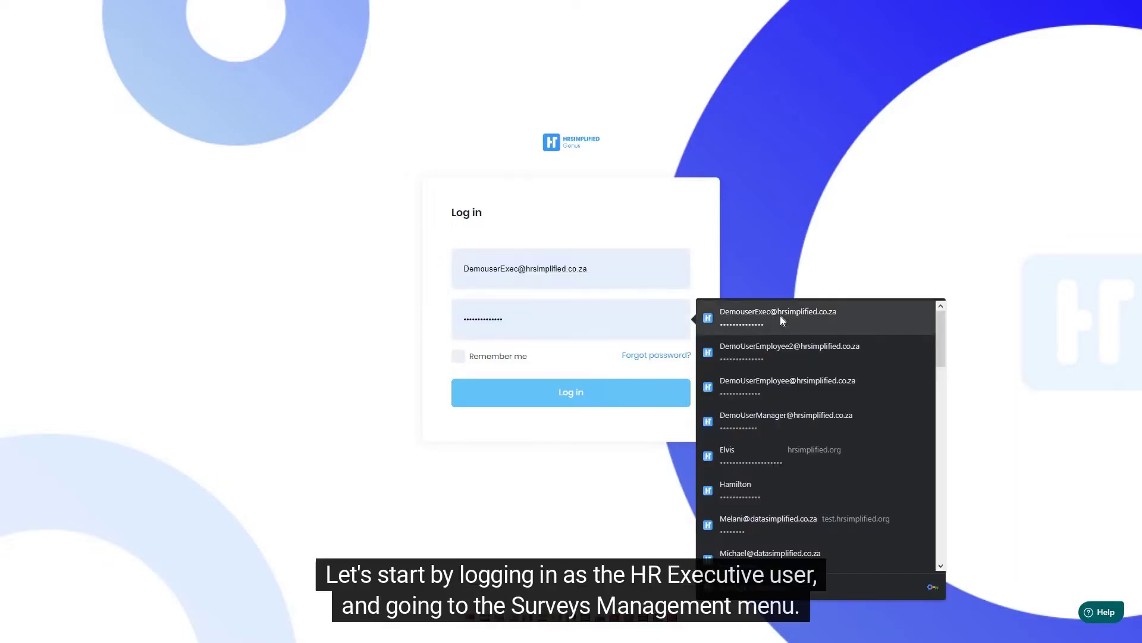
{"action": "left_click", "coordinate": [781, 316]}
{"action": "left_click", "coordinate": [570, 393]}
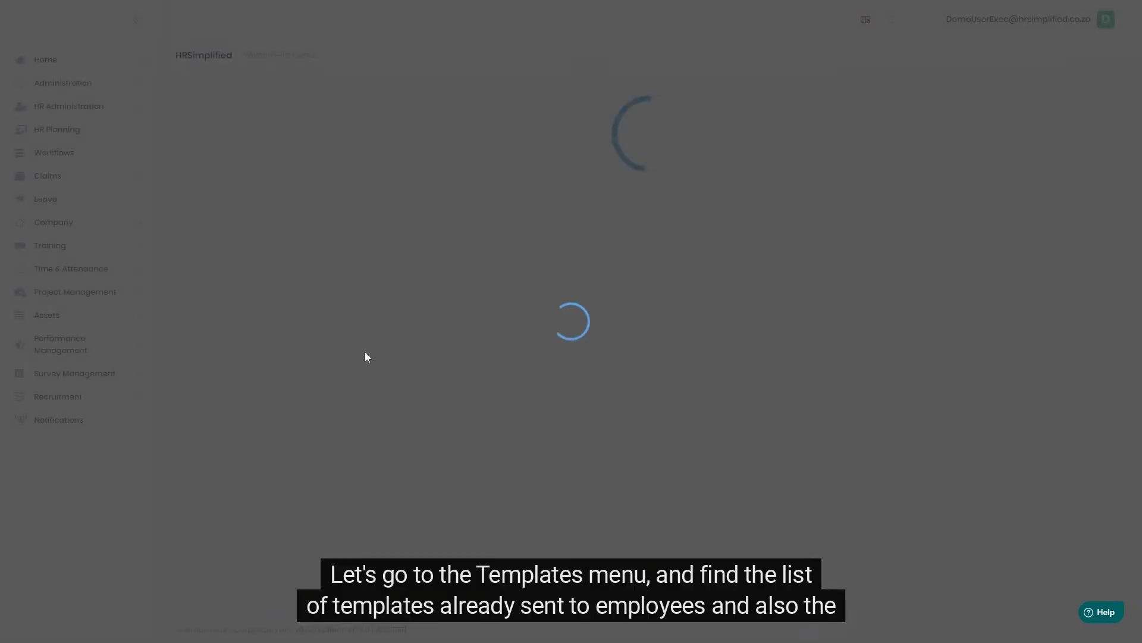
Go to Survey Management > Templates to list the 22 survey templates
{"action": "scroll", "coordinate": [101, 416], "scroll_direction": "down", "scroll_amount": 2}
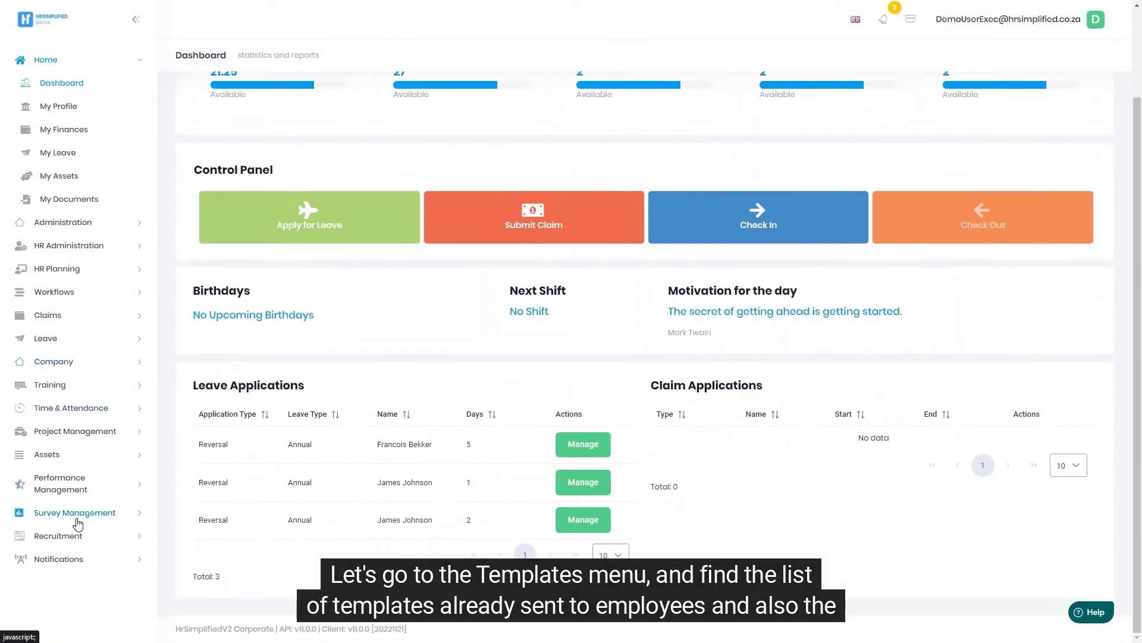
{"action": "left_click", "coordinate": [74, 513]}
{"action": "left_click", "coordinate": [59, 422]}
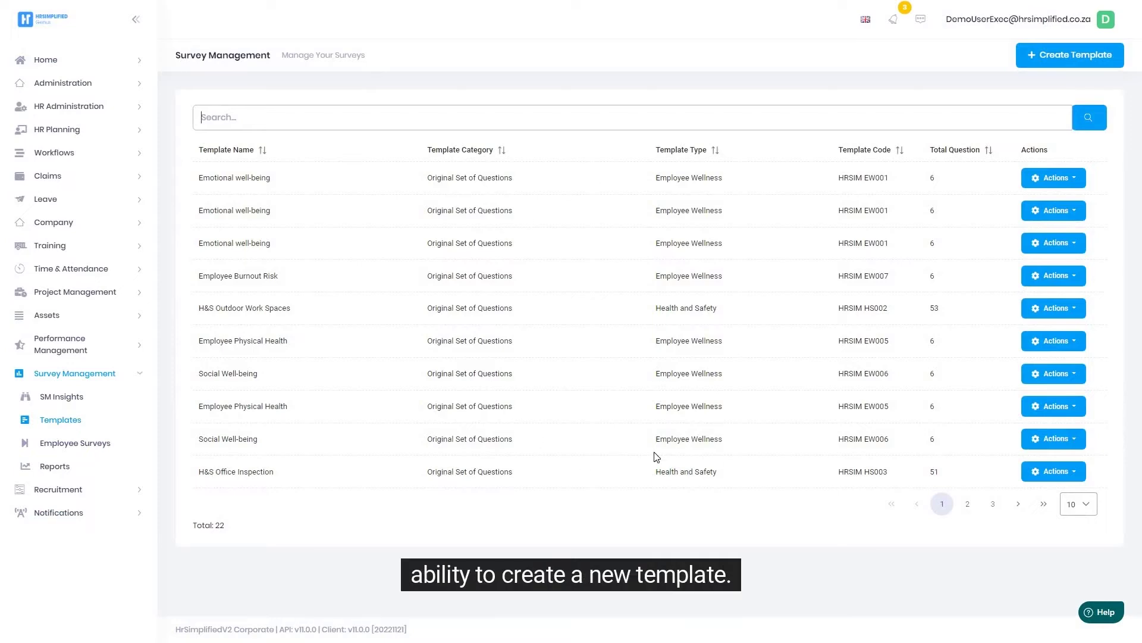
Create a template by choosing the preloaded Emotional well-being template and using it
{"action": "left_click", "coordinate": [1070, 57]}
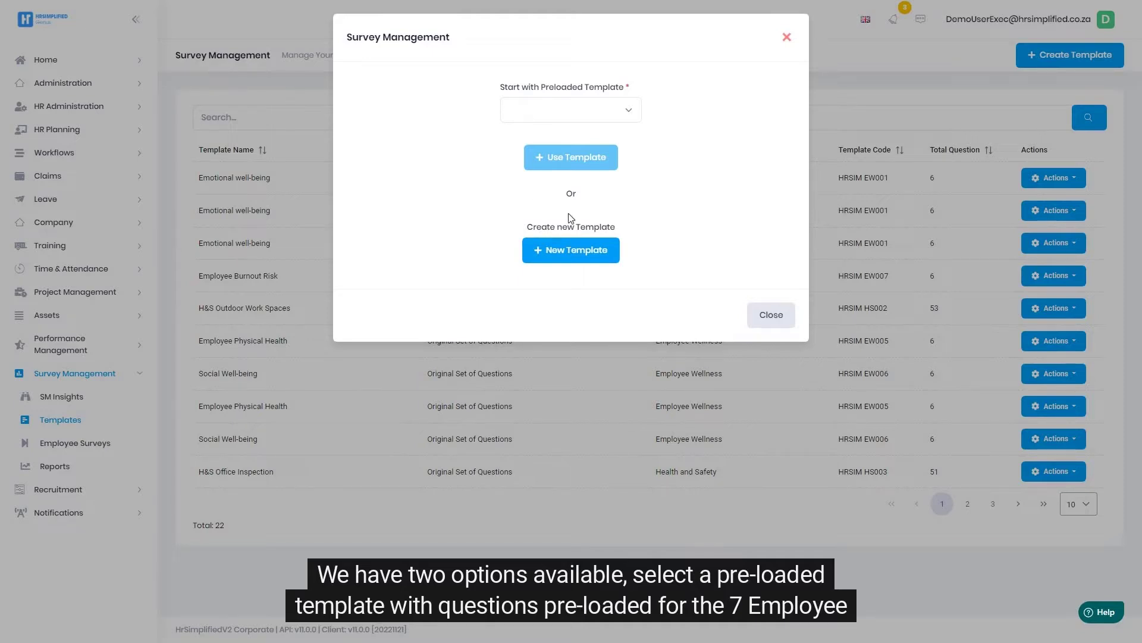
{"action": "left_click", "coordinate": [617, 112]}
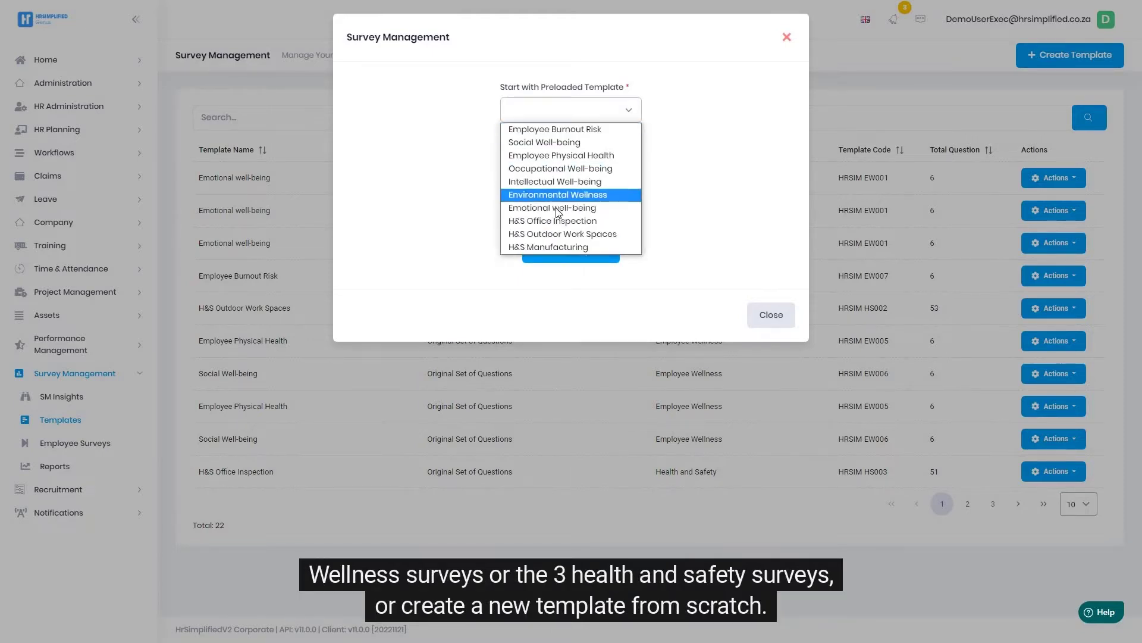
{"action": "left_click", "coordinate": [720, 191]}
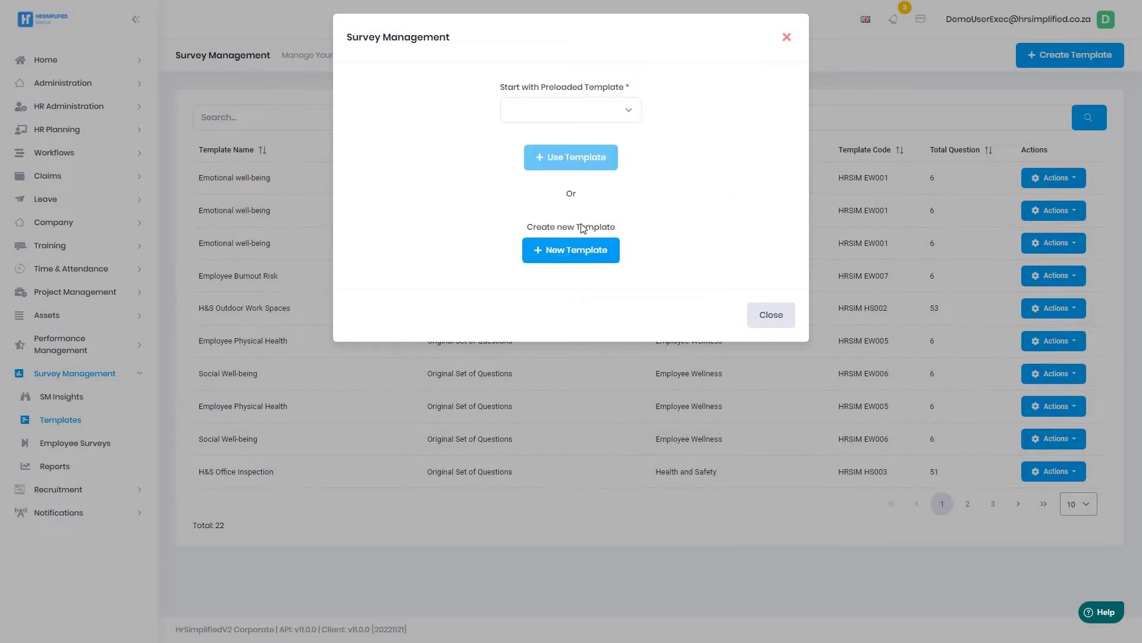
{"action": "left_click", "coordinate": [626, 114]}
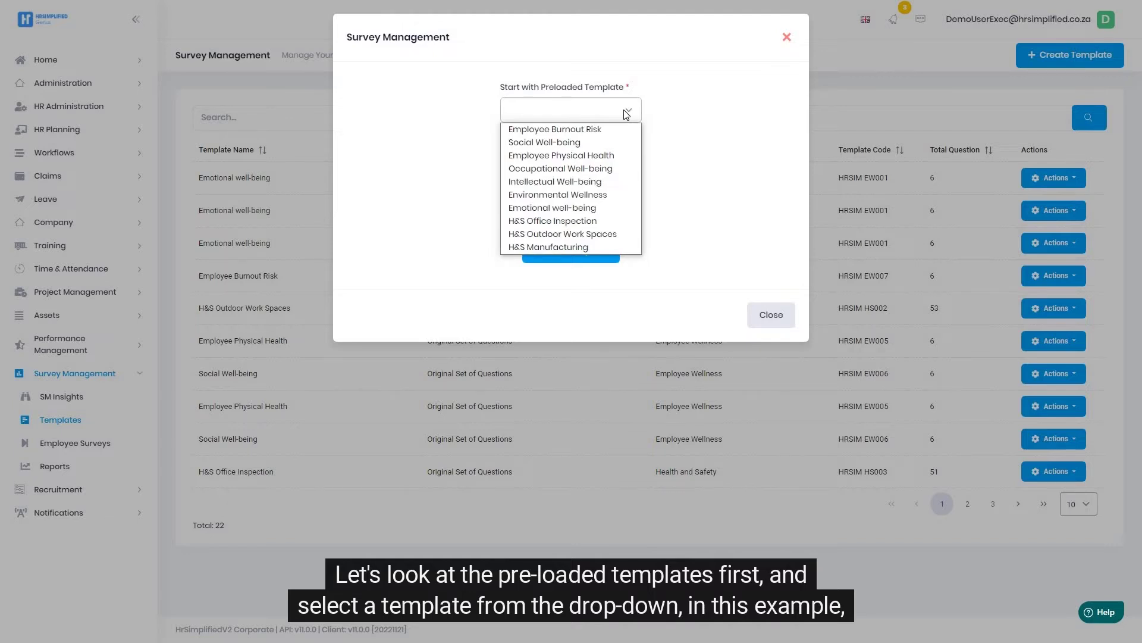
{"action": "left_click", "coordinate": [539, 210]}
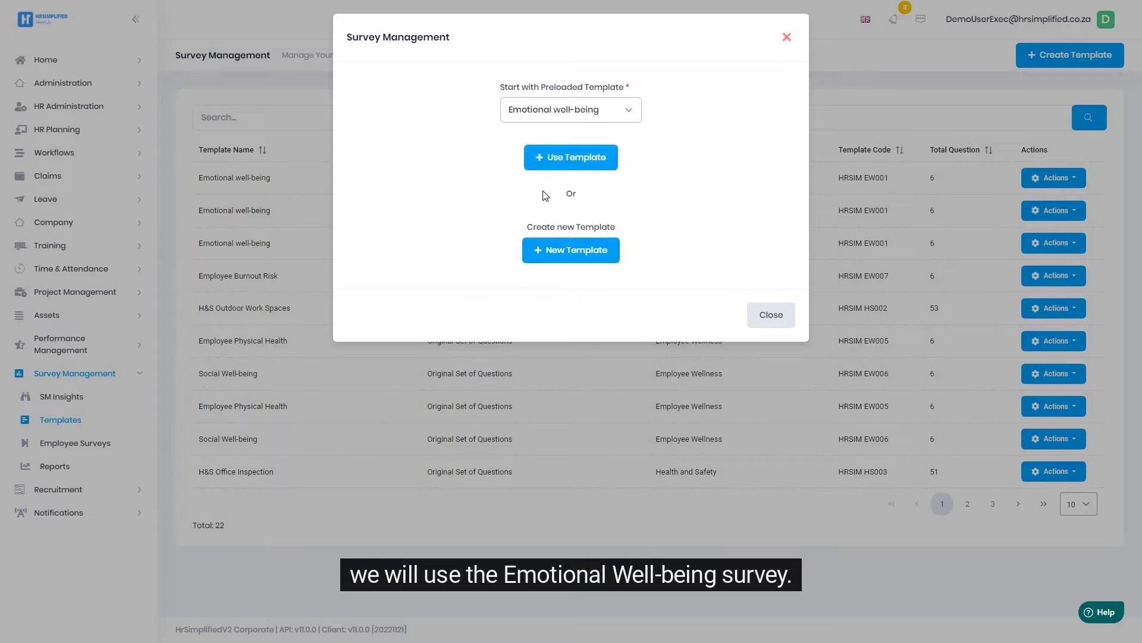
{"action": "left_click", "coordinate": [569, 160]}
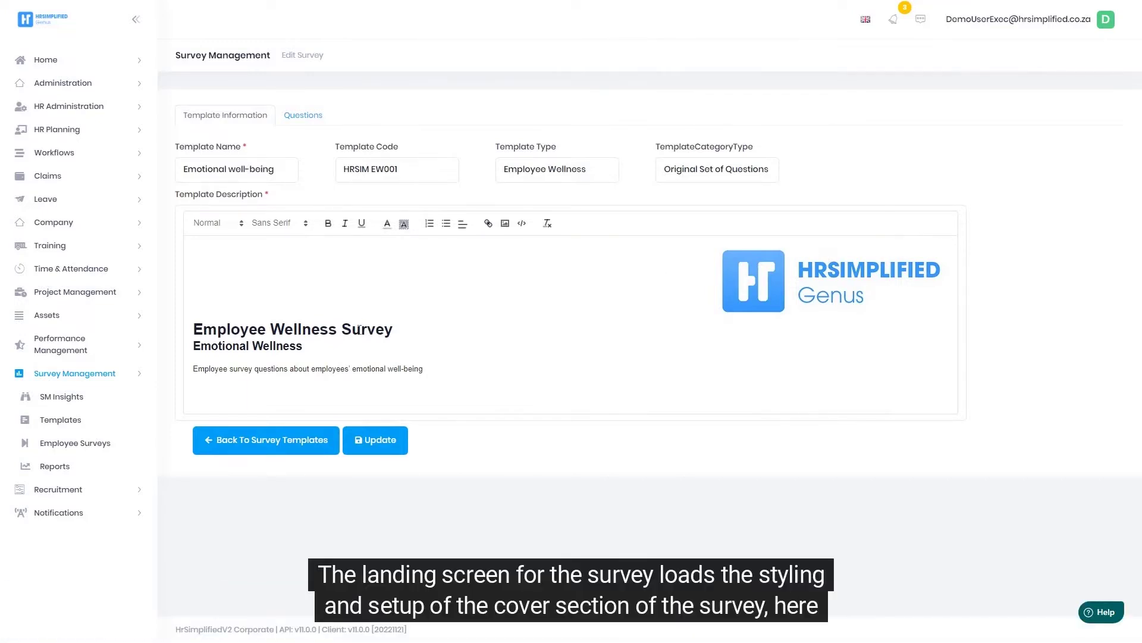
{"action": "left_click_drag", "start_coordinate": [394, 331], "coordinate": [248, 330]}
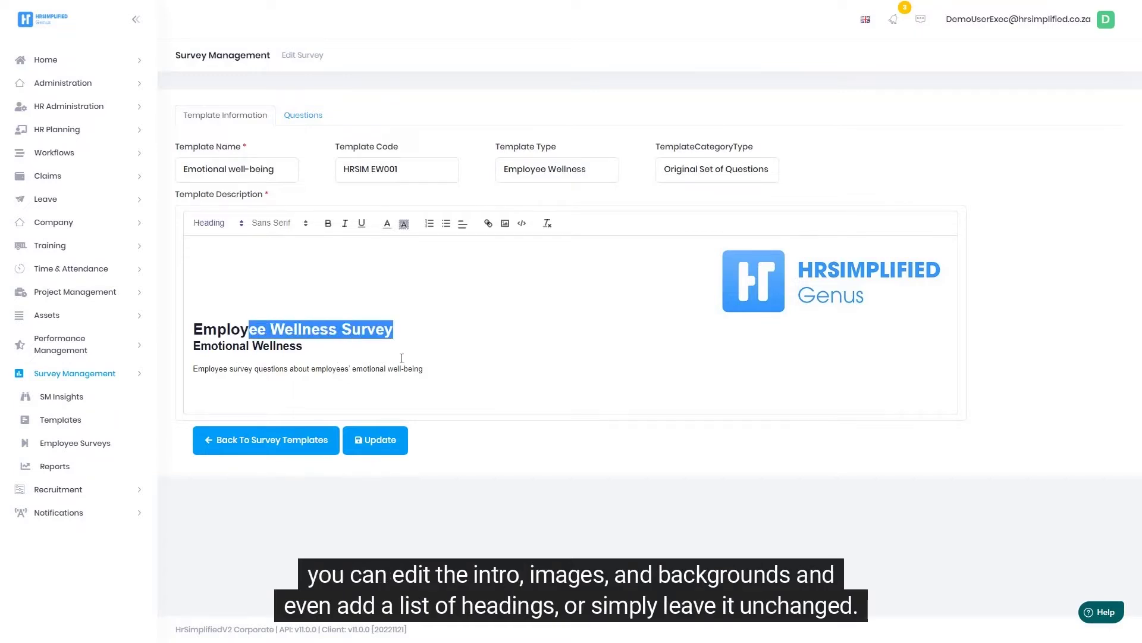
{"action": "left_click_drag", "start_coordinate": [426, 367], "coordinate": [249, 330]}
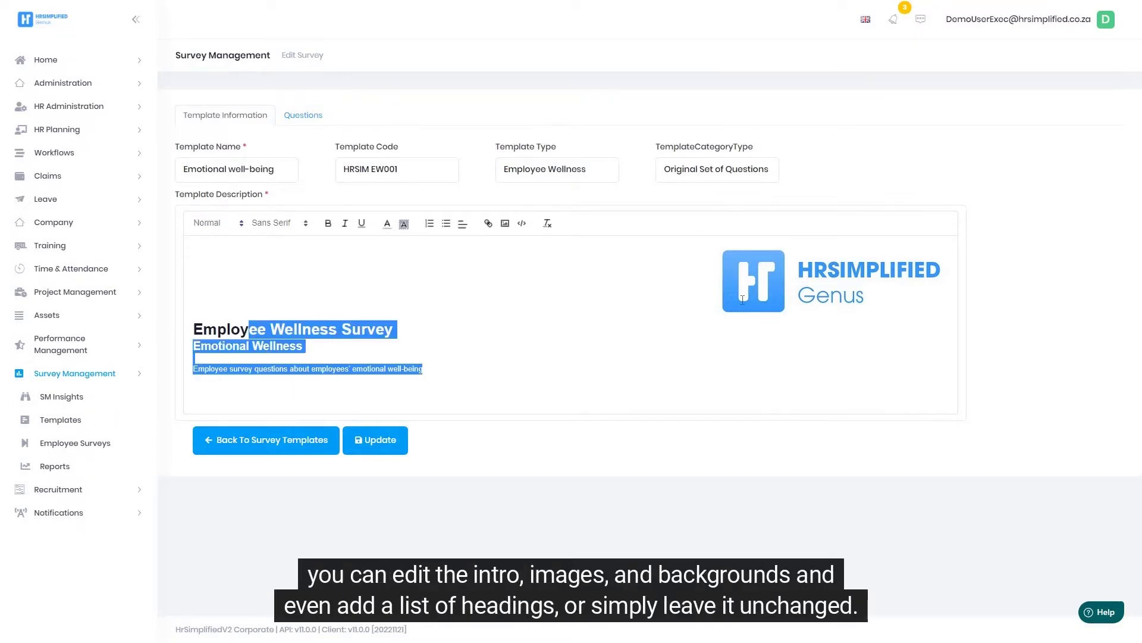
{"action": "left_click", "coordinate": [617, 302]}
{"action": "left_click", "coordinate": [505, 223]}
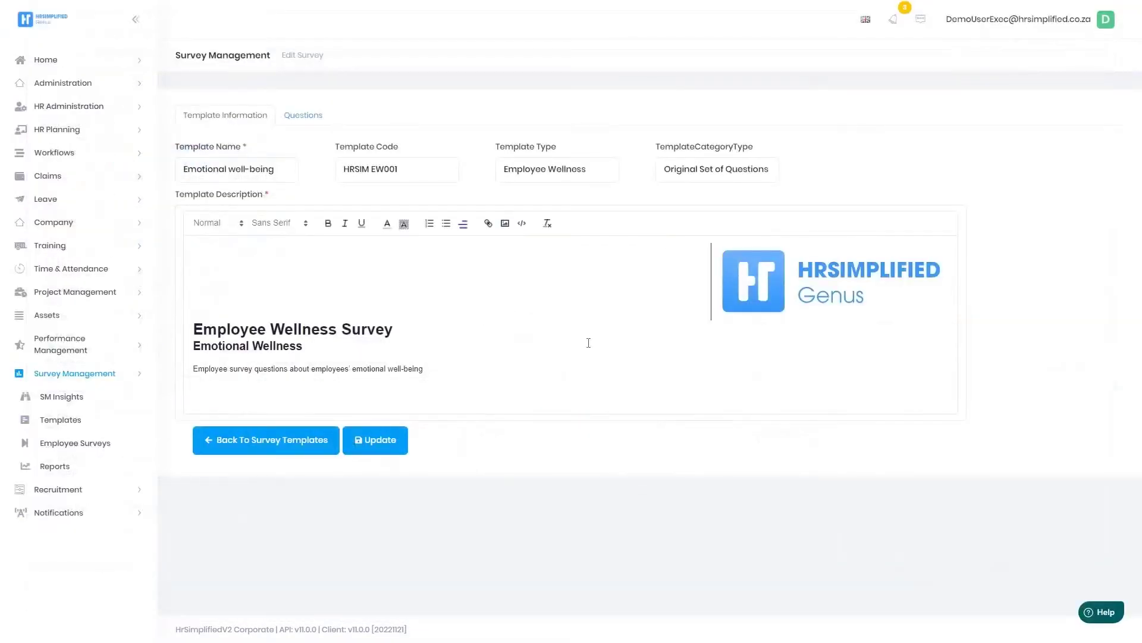
In the Questions tab, change question 1's answer type to Open Text
{"action": "left_click", "coordinate": [303, 116]}
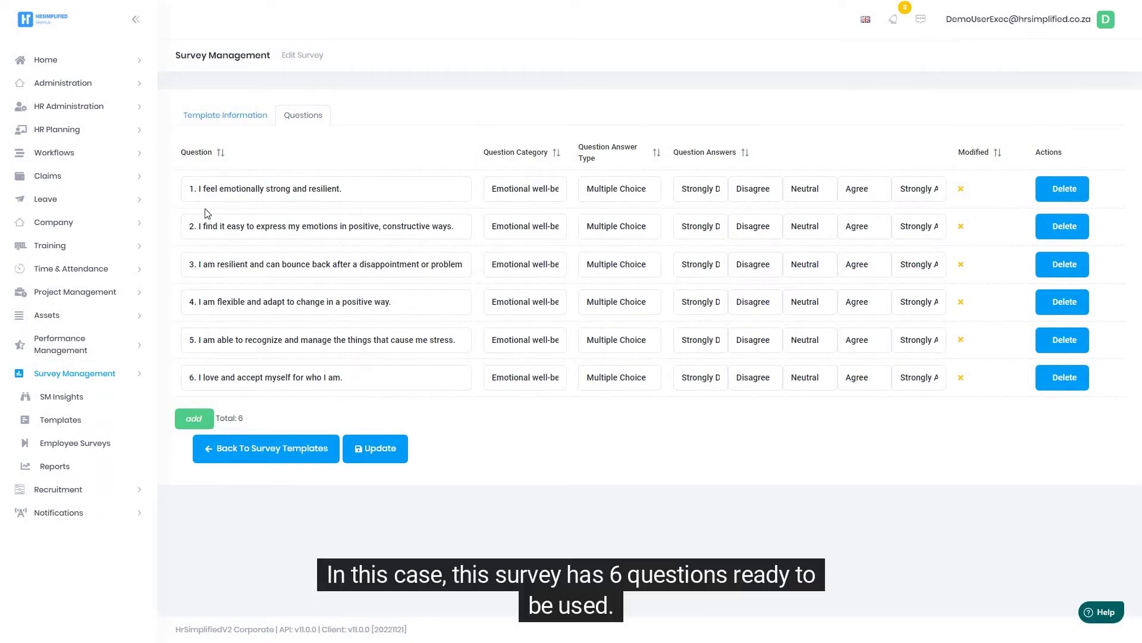
{"action": "left_click", "coordinate": [633, 195]}
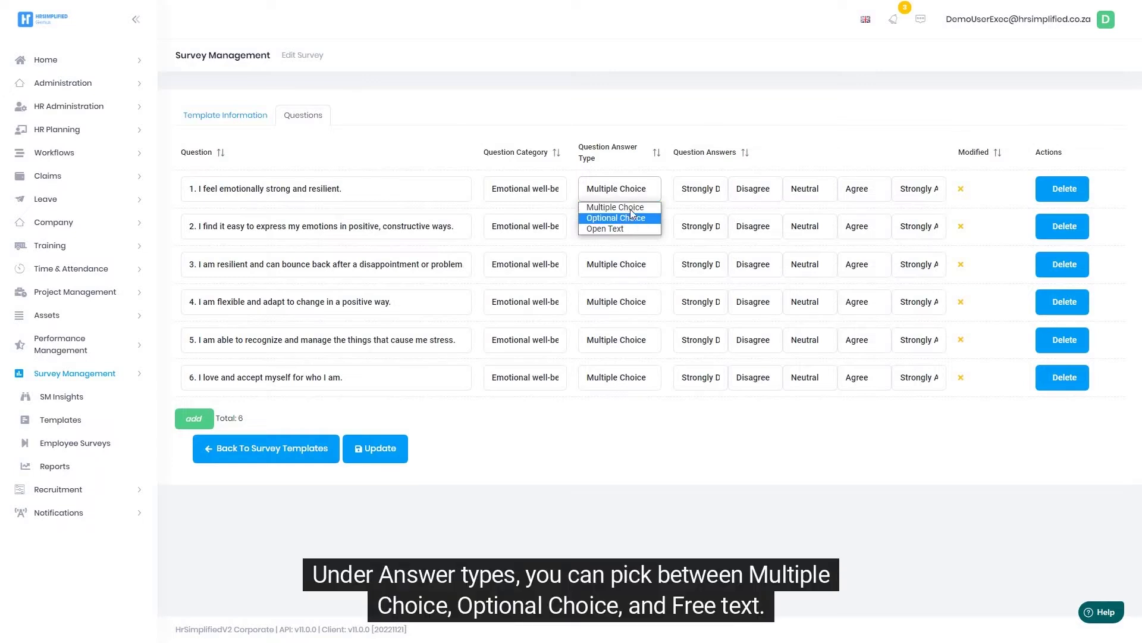
{"action": "left_click", "coordinate": [630, 216]}
{"action": "left_click", "coordinate": [634, 195]}
{"action": "left_click", "coordinate": [625, 229]}
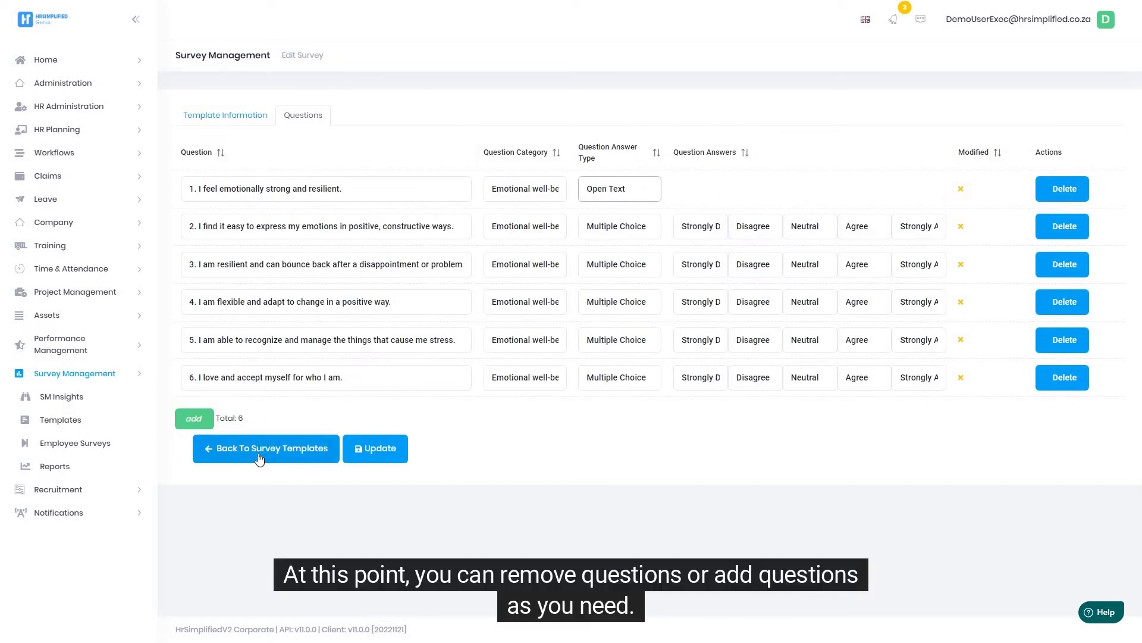
Delete question 1, add a blank New Question, and return to the templates list
{"action": "left_click", "coordinate": [1067, 189]}
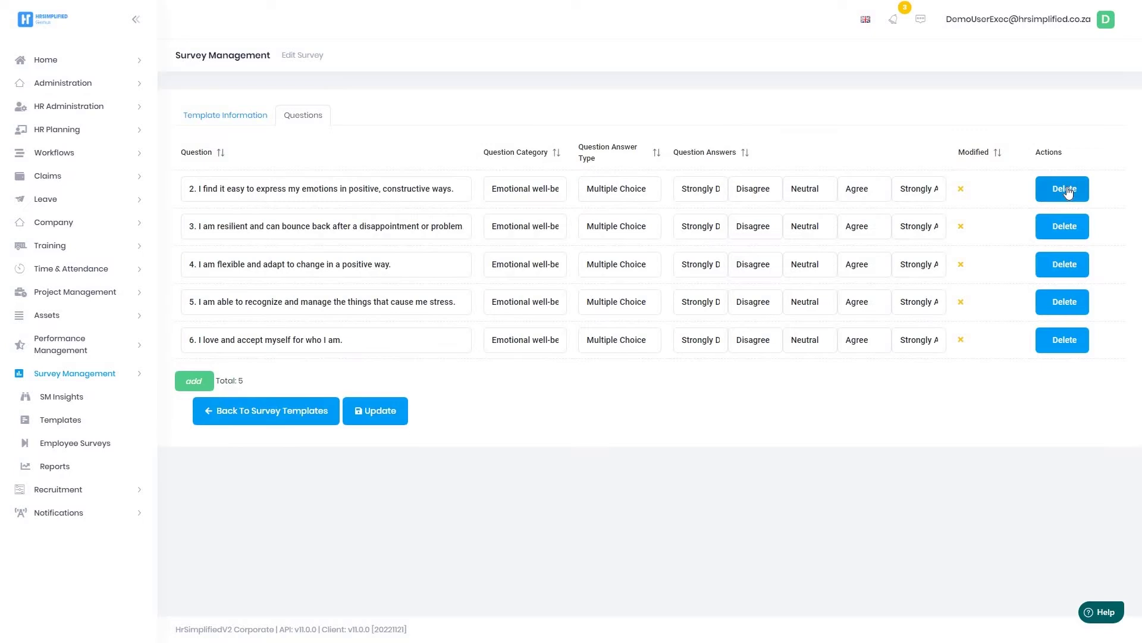
{"action": "left_click", "coordinate": [194, 381]}
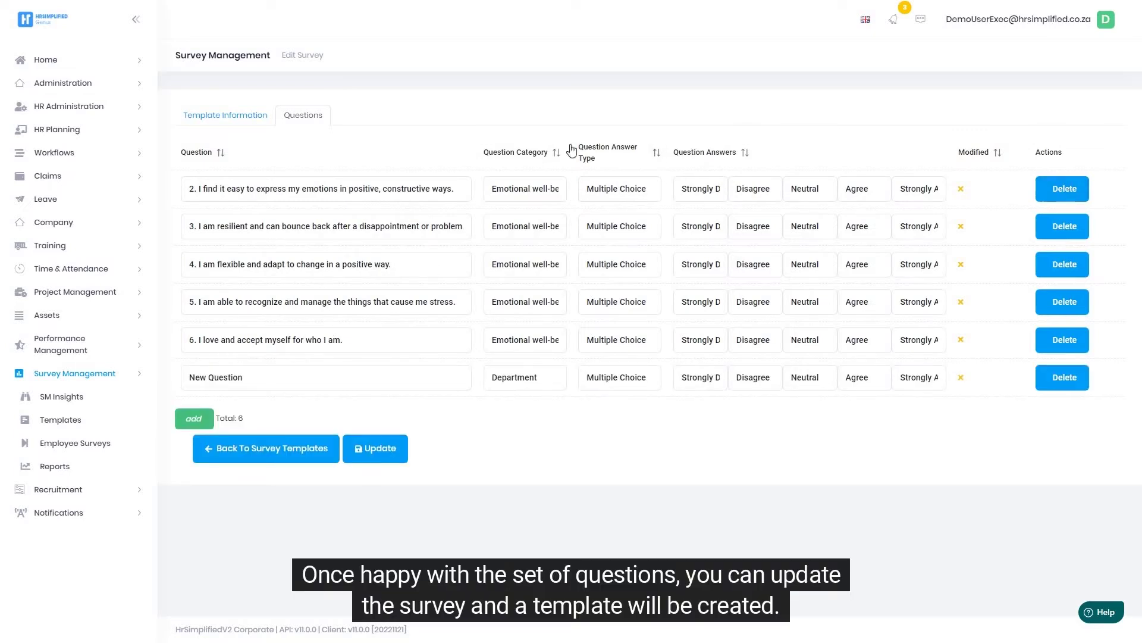
{"action": "left_click", "coordinate": [246, 458]}
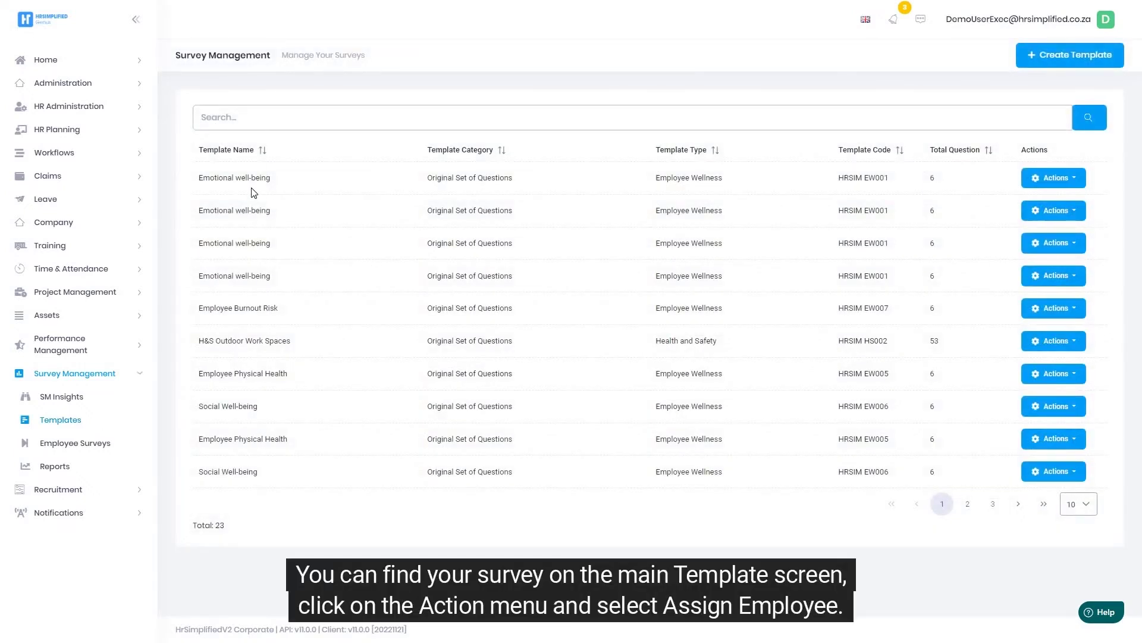
Assign the first Emotional well-being template to one selected employee and save it
{"action": "left_click", "coordinate": [1063, 179]}
{"action": "left_click", "coordinate": [1061, 216]}
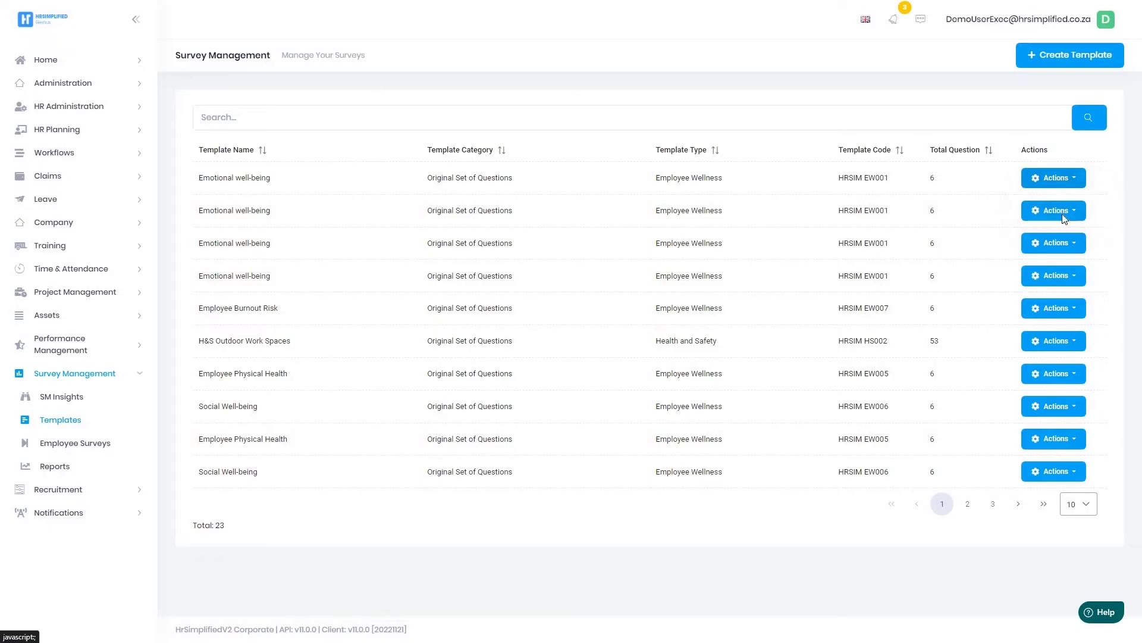
{"action": "left_click", "coordinate": [475, 294]}
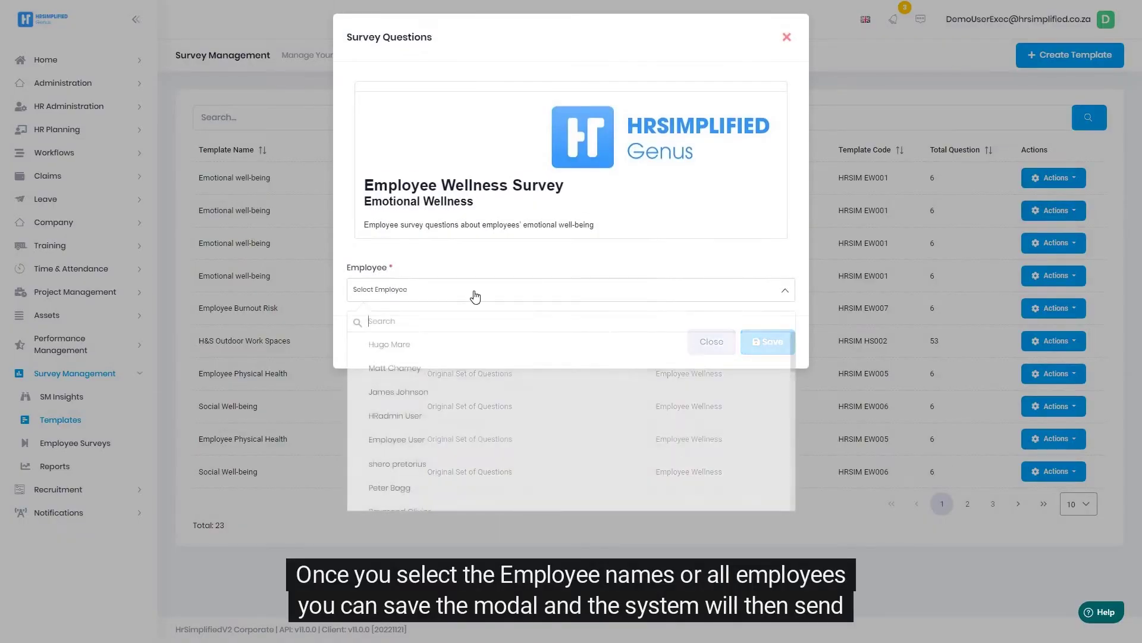
{"action": "left_click", "coordinate": [408, 393]}
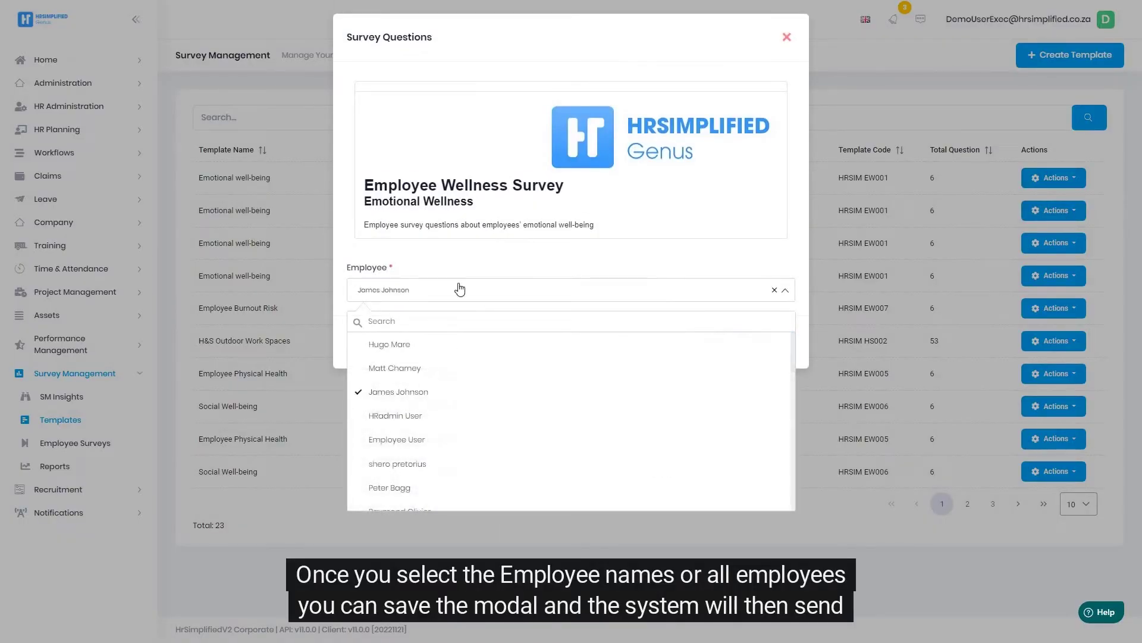
{"action": "left_click", "coordinate": [459, 290]}
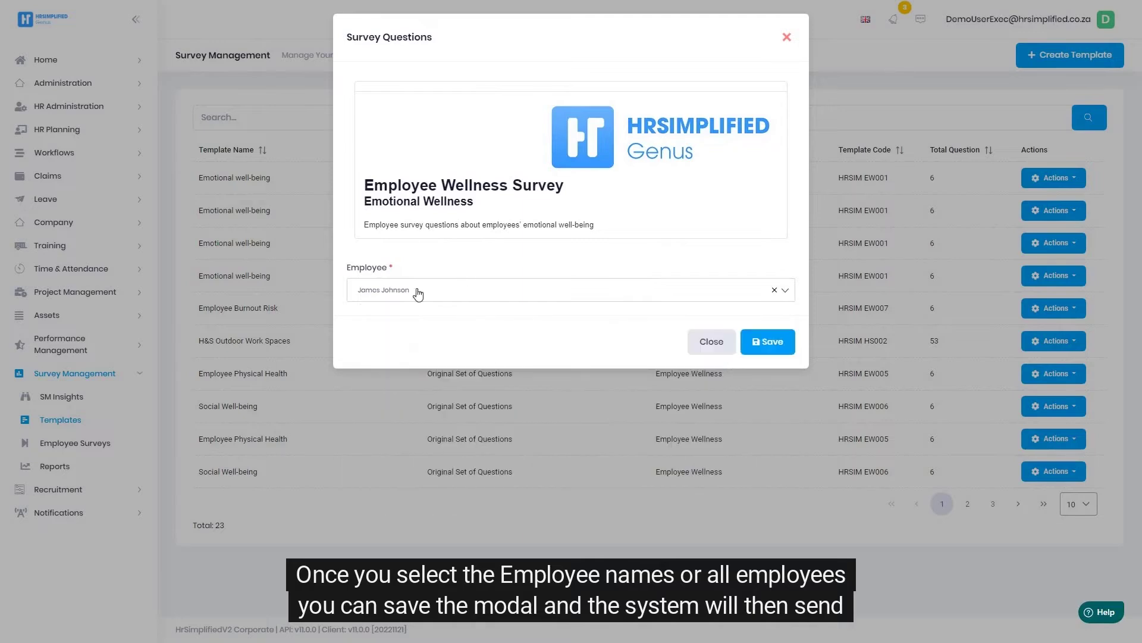
{"action": "left_click", "coordinate": [769, 345]}
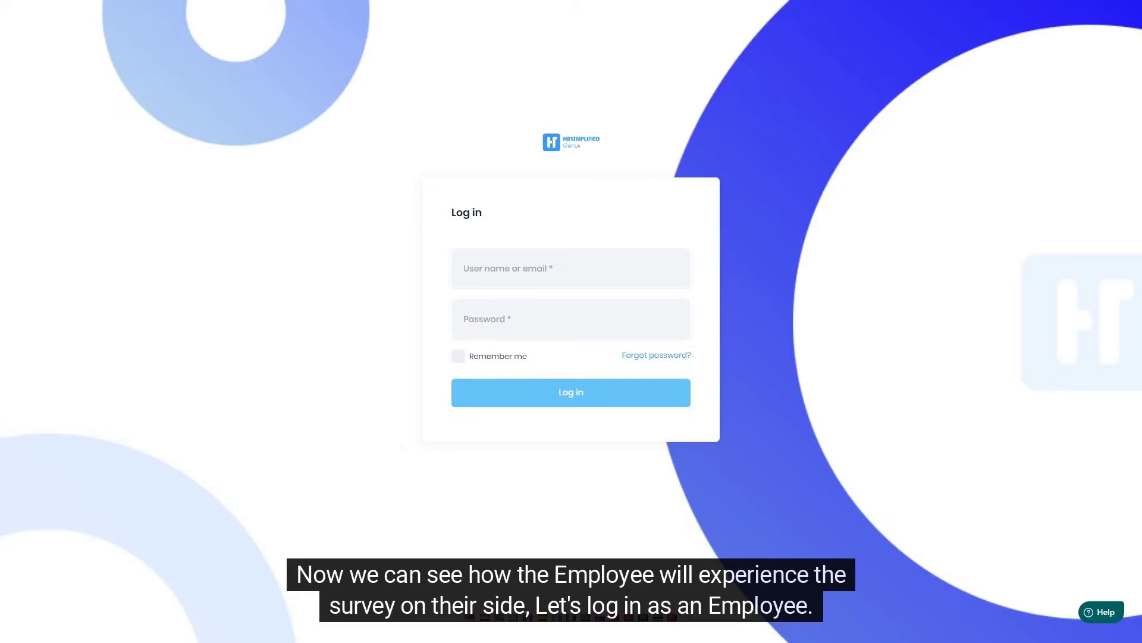
Log in with the first saved employee credentials from autofill
{"action": "left_click", "coordinate": [571, 318]}
{"action": "key", "text": "Down"}
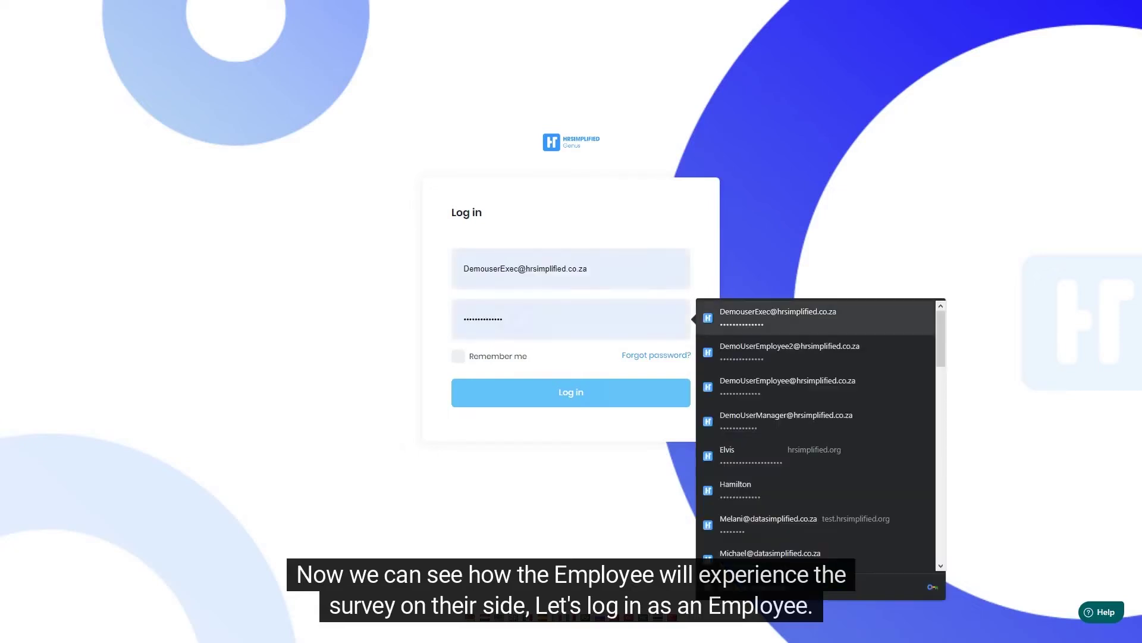
{"action": "left_click", "coordinate": [808, 319]}
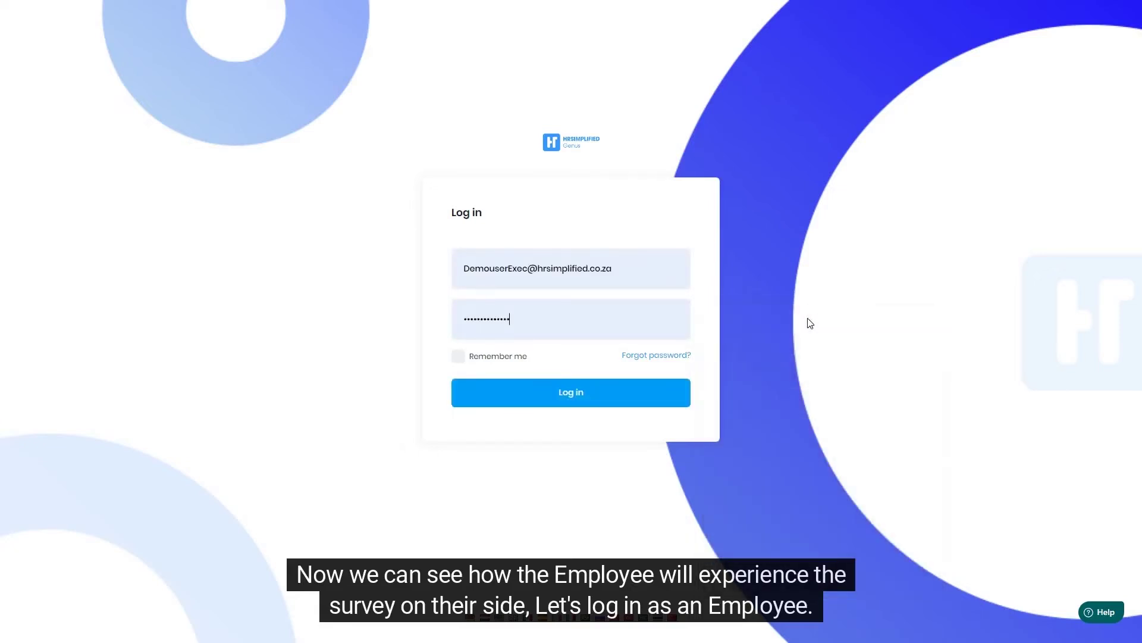
{"action": "left_click", "coordinate": [583, 395]}
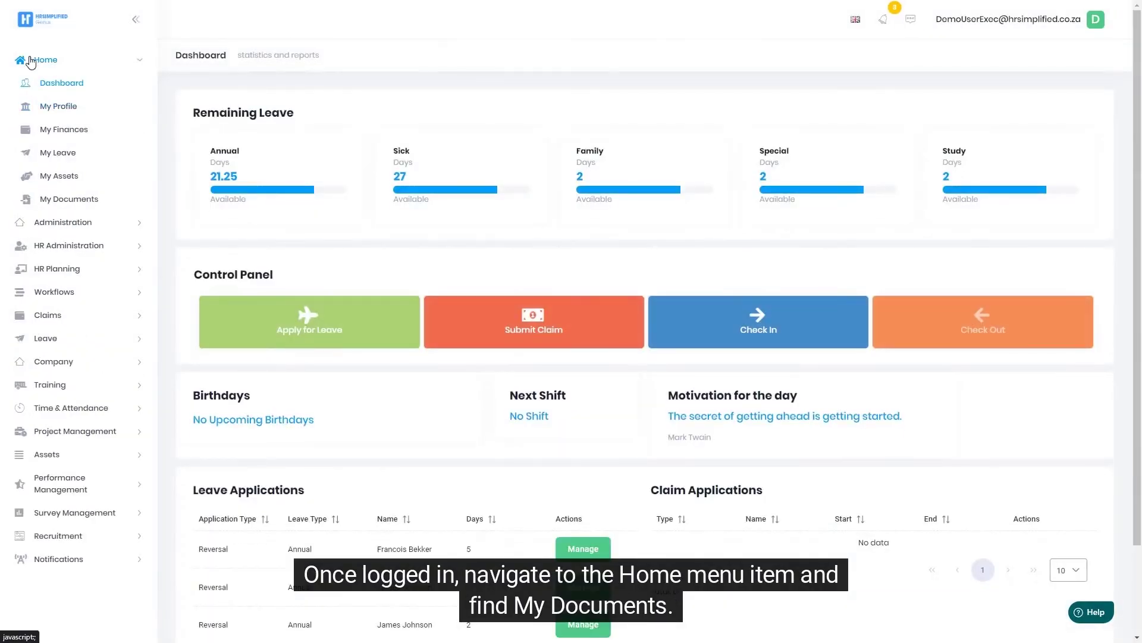
Open the Emotional well-being survey for completion from My Documents > Employee Surveys
{"action": "left_click", "coordinate": [55, 203]}
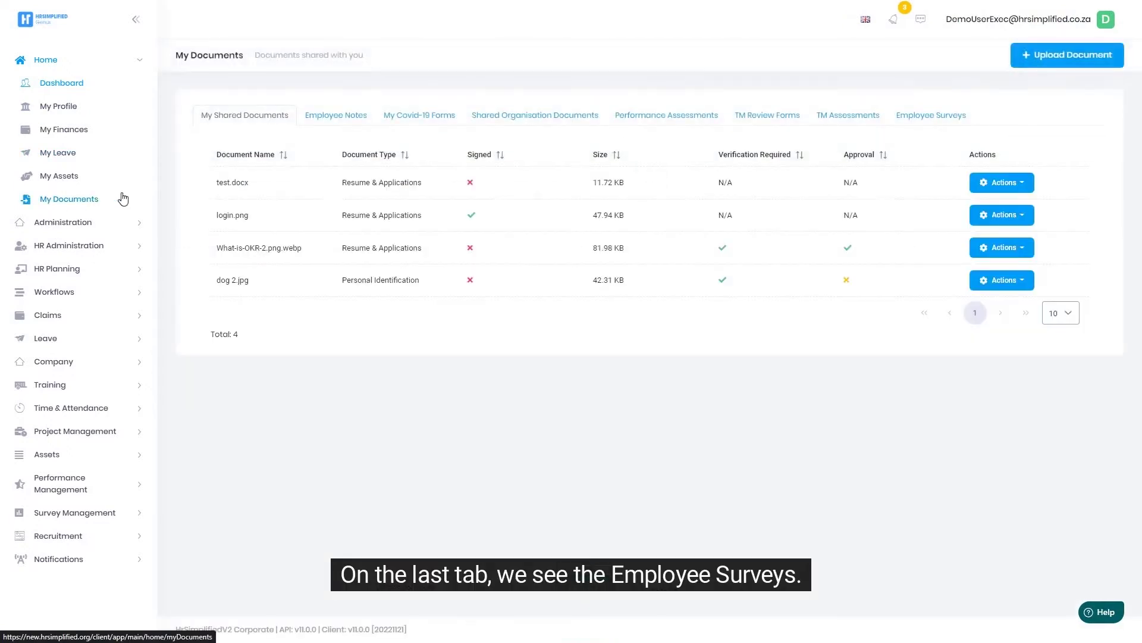
{"action": "left_click", "coordinate": [936, 121]}
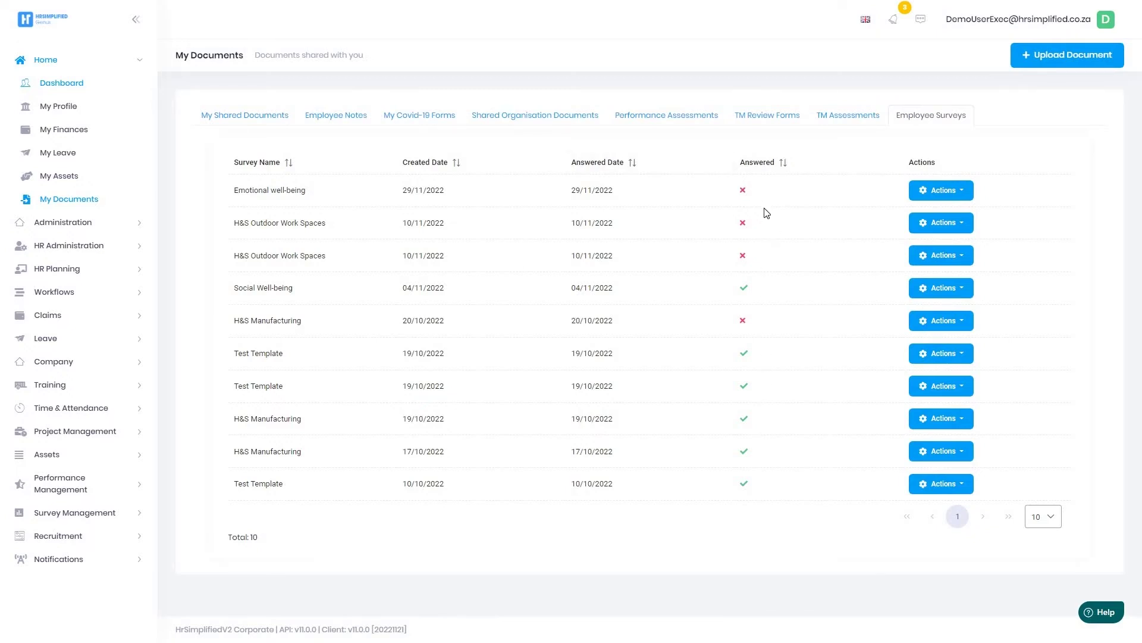
{"action": "left_click", "coordinate": [950, 192]}
{"action": "left_click", "coordinate": [933, 212]}
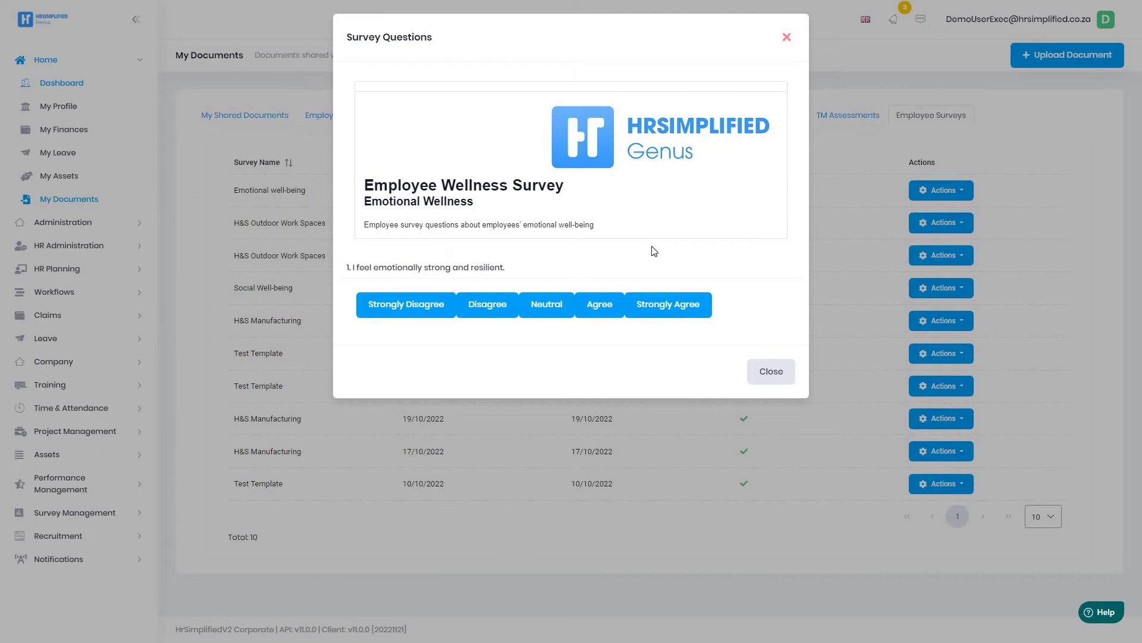
Answer the six questions: Strongly Agree, Agree, Neutral, Disagree, Neutral, and a final answer
{"action": "left_click", "coordinate": [667, 304]}
{"action": "left_click", "coordinate": [591, 310]}
{"action": "left_click", "coordinate": [507, 313]}
{"action": "left_click", "coordinate": [533, 310]}
{"action": "left_click", "coordinate": [572, 308]}
{"action": "left_click", "coordinate": [658, 306]}
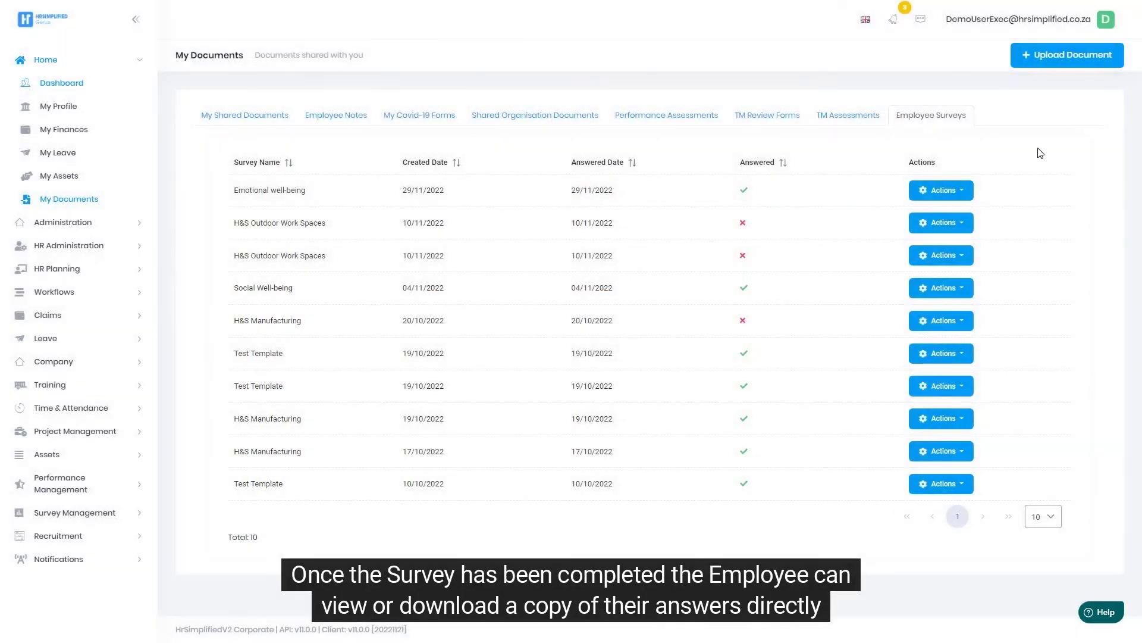
Download the answered survey as a PDF, then view and close the submitted answers
{"action": "left_click", "coordinate": [943, 191]}
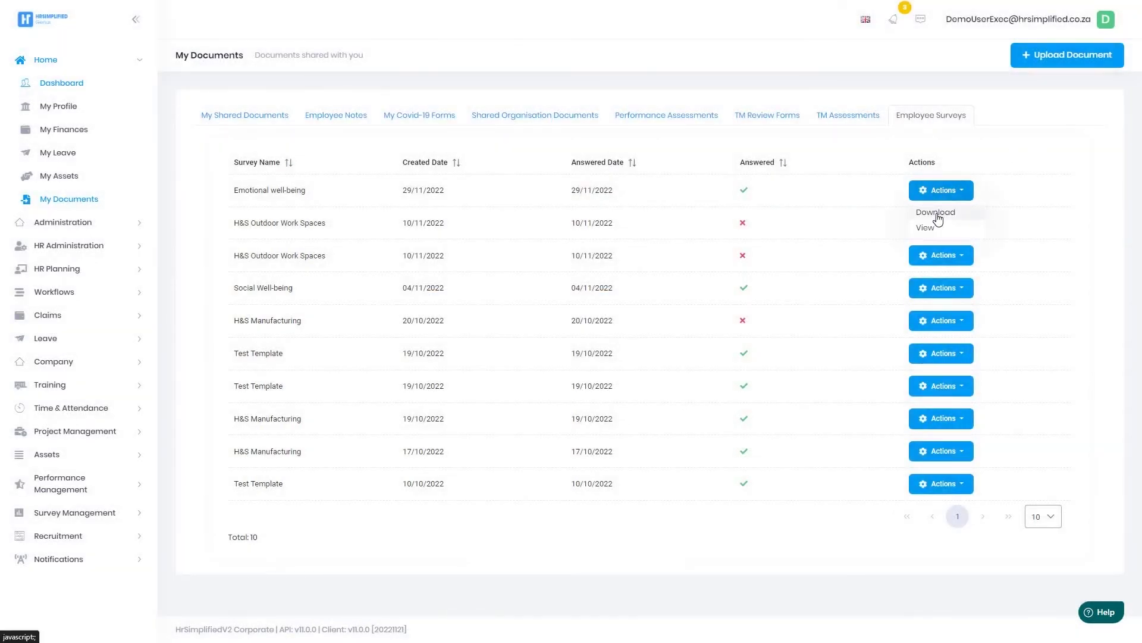
{"action": "left_click", "coordinate": [935, 211]}
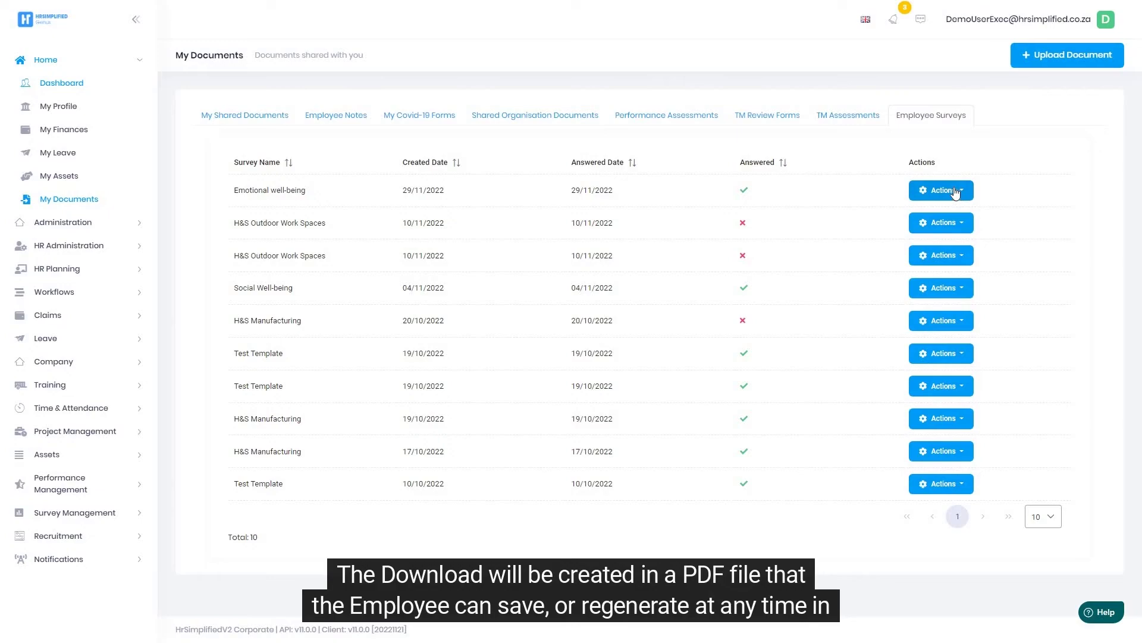
{"action": "left_click", "coordinate": [955, 193]}
{"action": "left_click", "coordinate": [927, 229]}
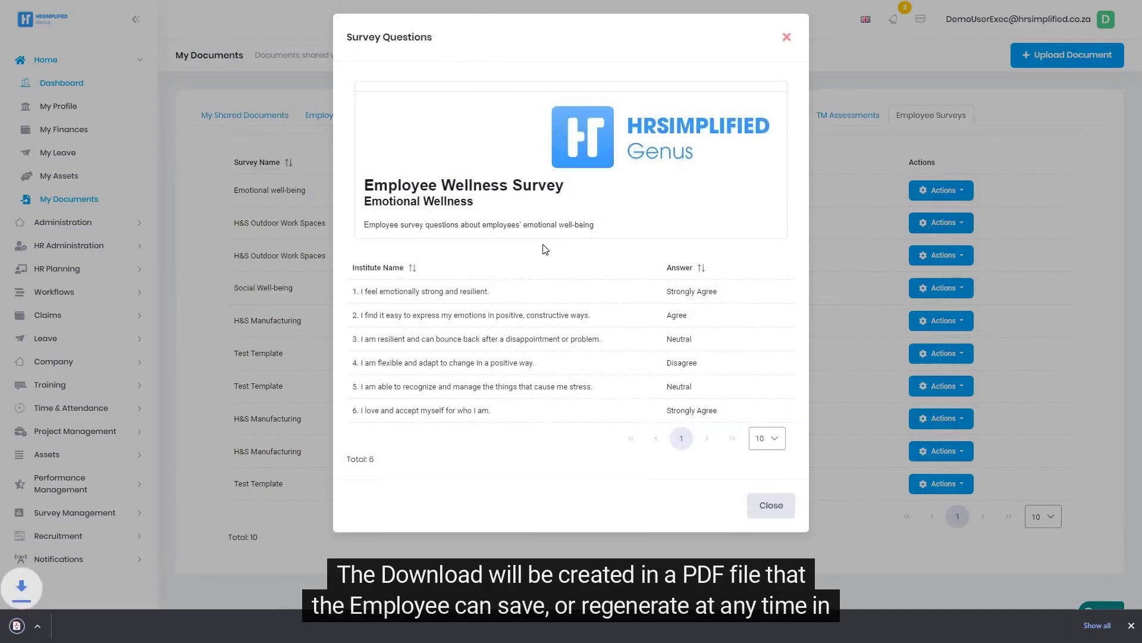
{"action": "left_click", "coordinate": [771, 503]}
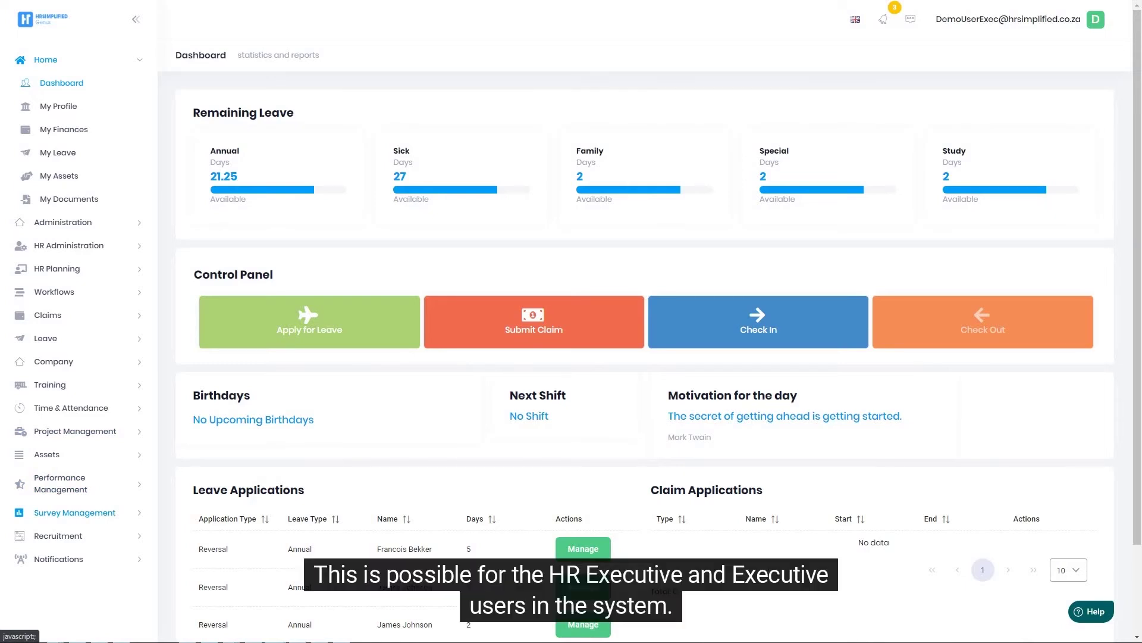
In Survey Reports, switch the report from Survey Templates to Employee Surveys, then open SM Insights
{"action": "left_click", "coordinate": [64, 517]}
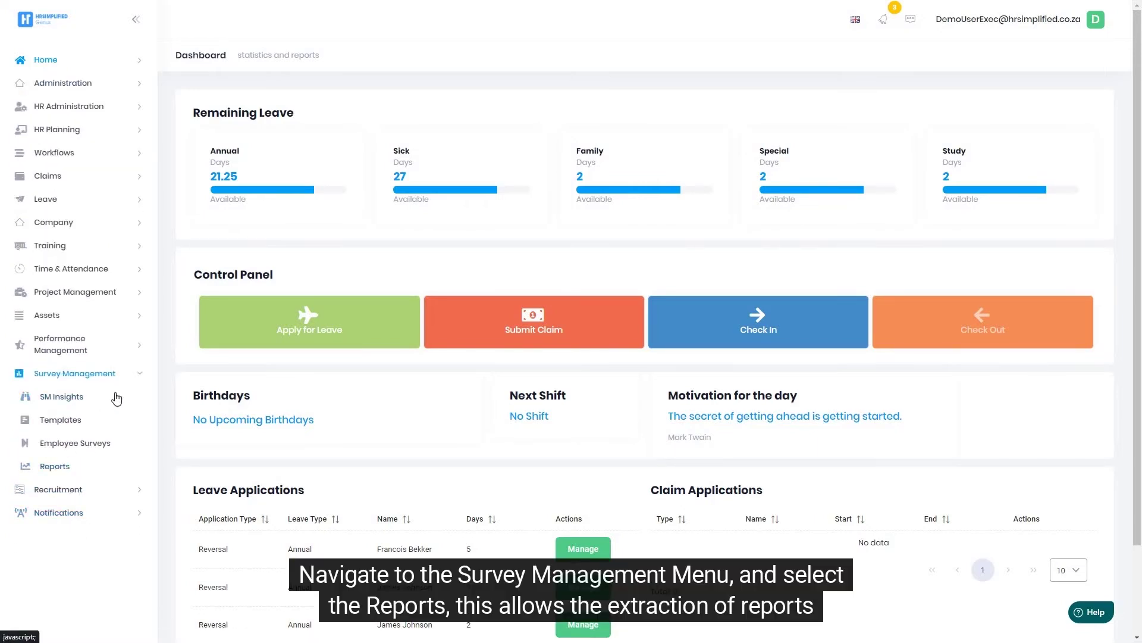
{"action": "left_click", "coordinate": [54, 467]}
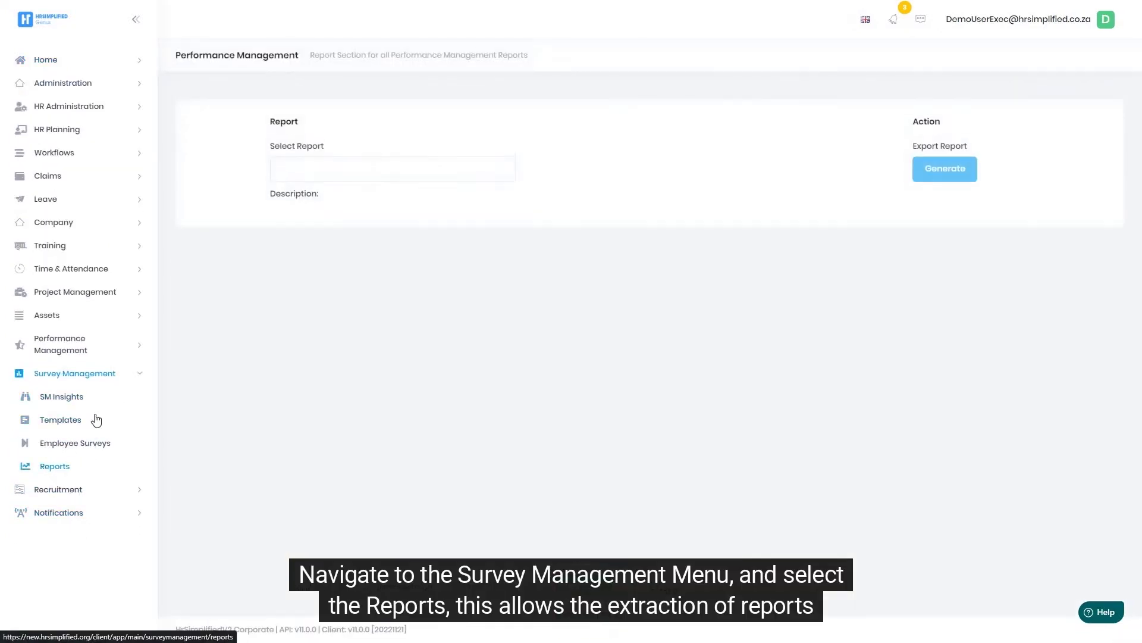
{"action": "left_click", "coordinate": [355, 162]}
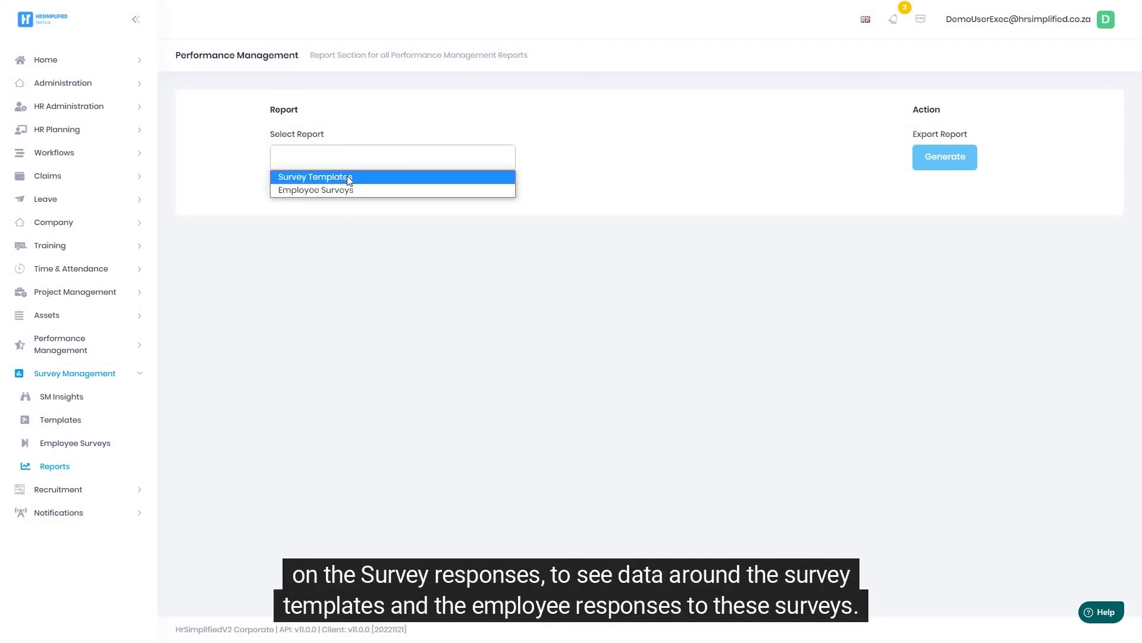
{"action": "left_click", "coordinate": [347, 176]}
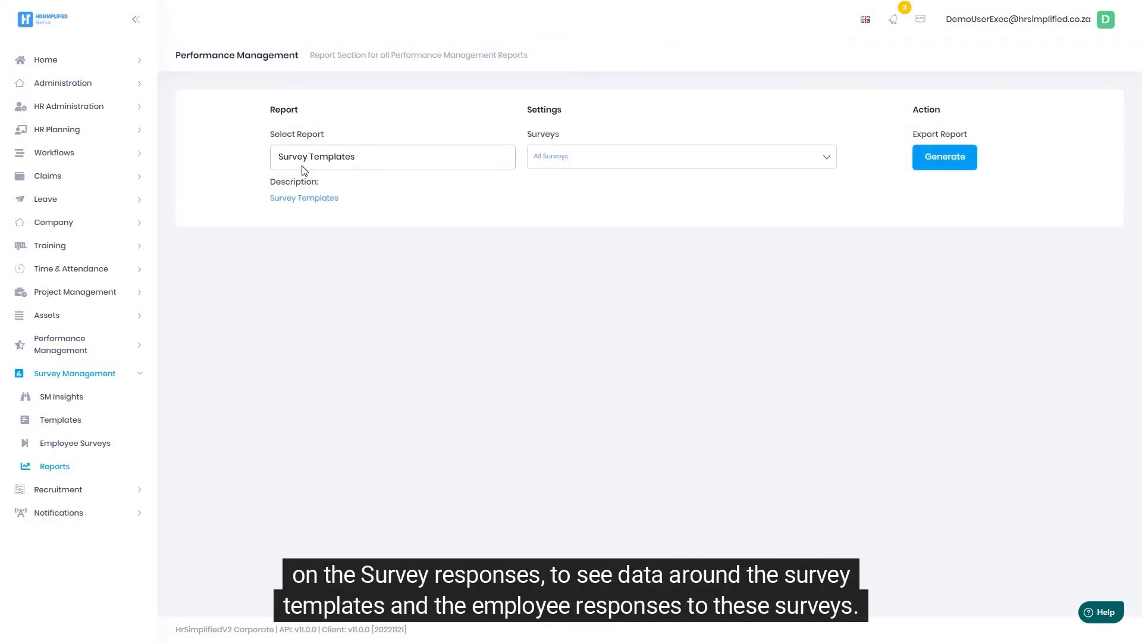
{"action": "left_click", "coordinate": [372, 160]}
{"action": "left_click", "coordinate": [331, 189]}
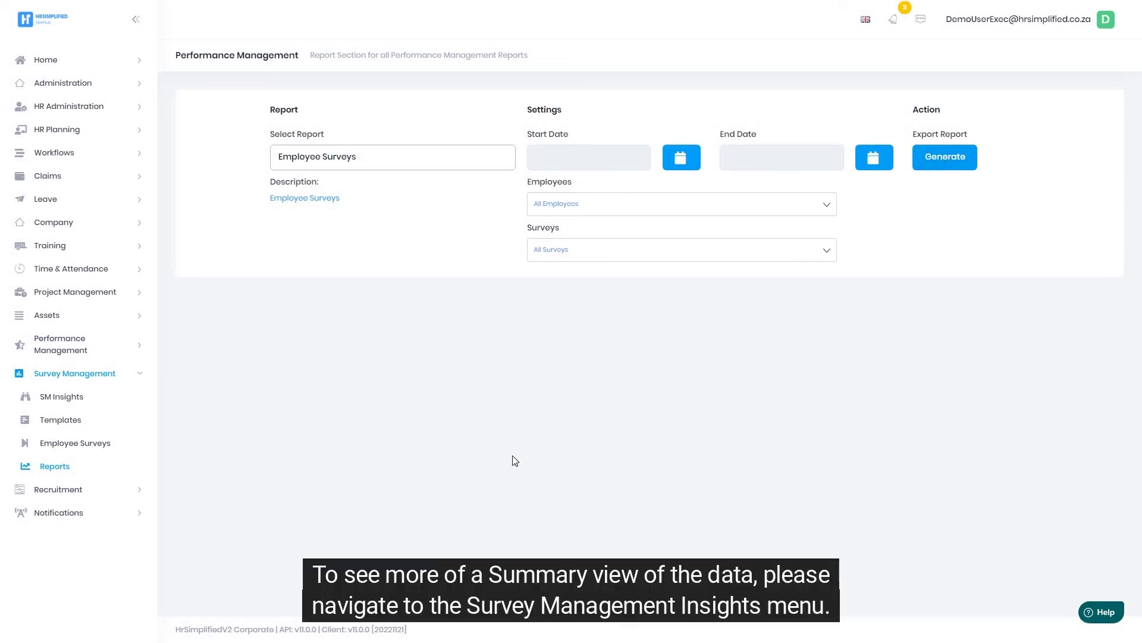
{"action": "left_click", "coordinate": [61, 402]}
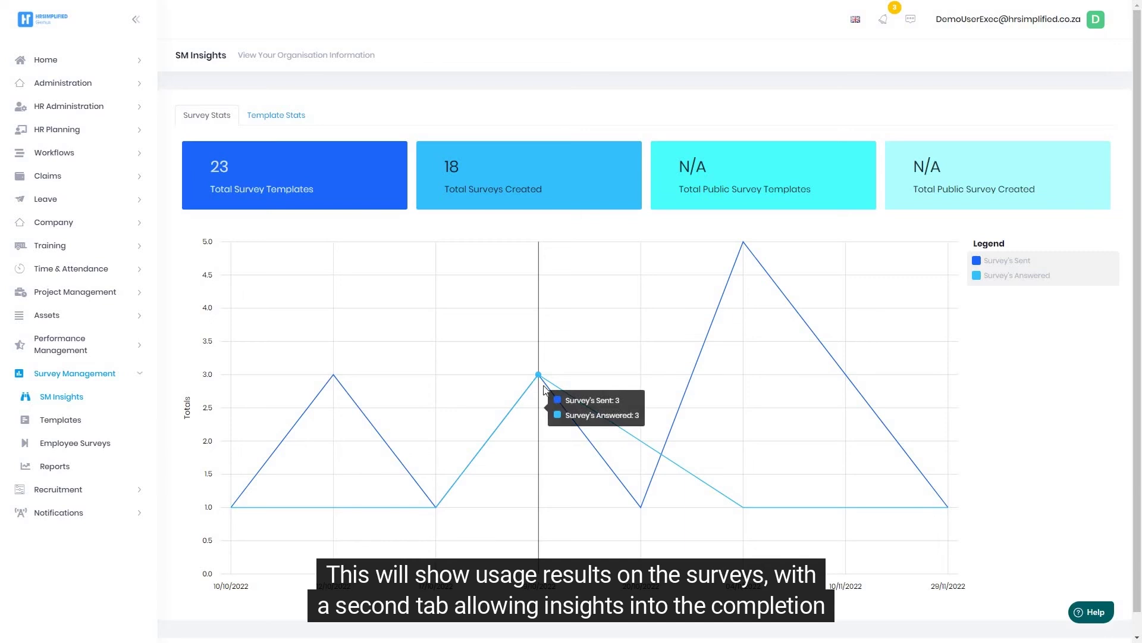
Show Template Stats and highlight H&S Manufacturing's 129 questions
{"action": "left_click", "coordinate": [279, 116]}
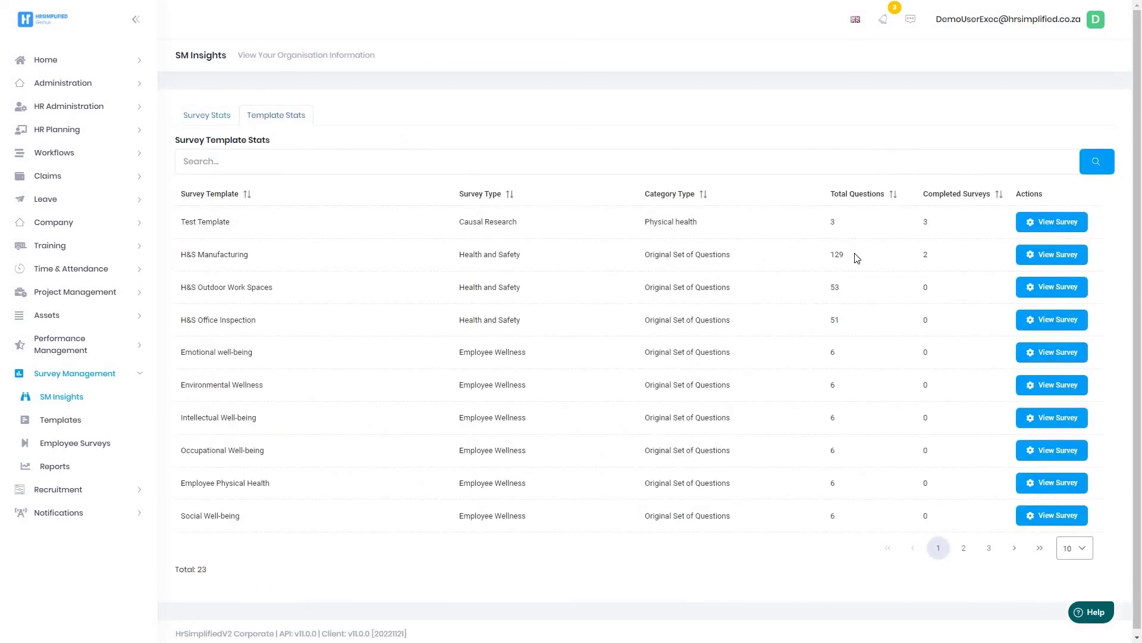
{"action": "double_click", "coordinate": [837, 255]}
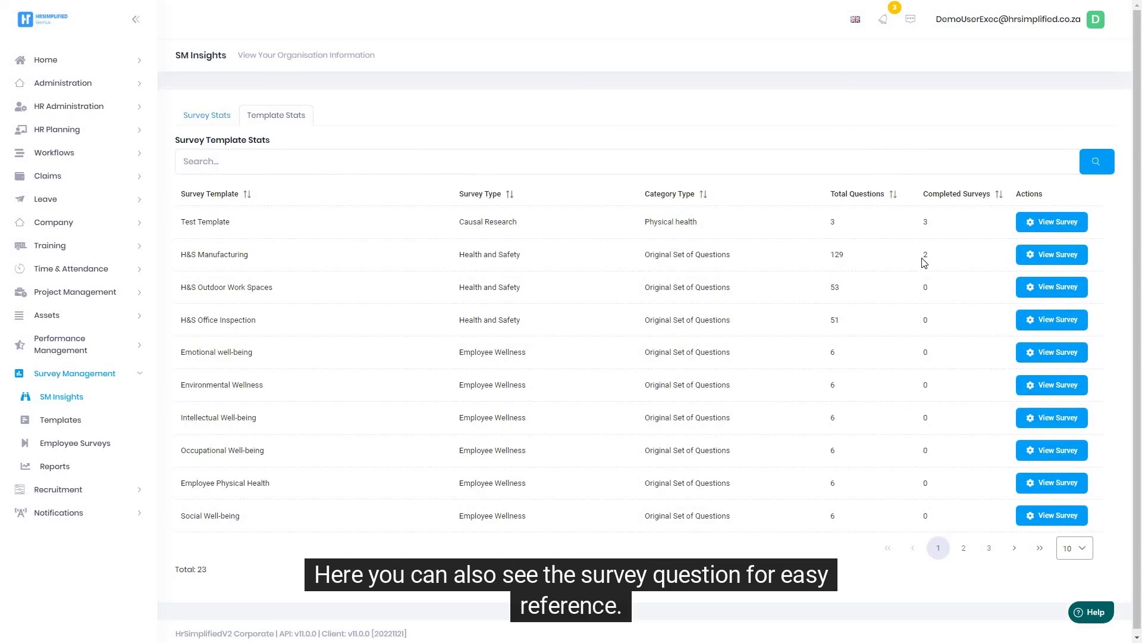